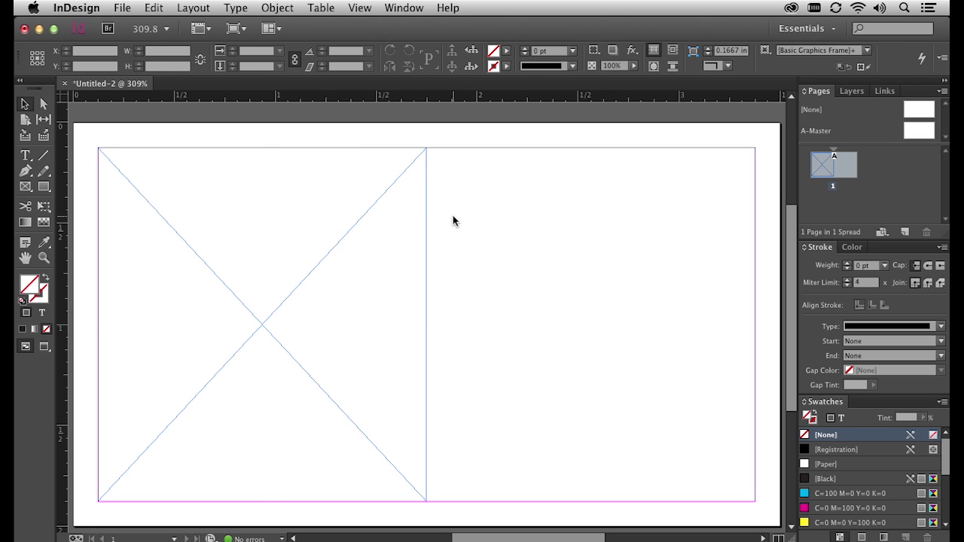
Select the empty left graphics frame and choose logo.ai from the Desktop in the Place dialog
left_click(354, 223)
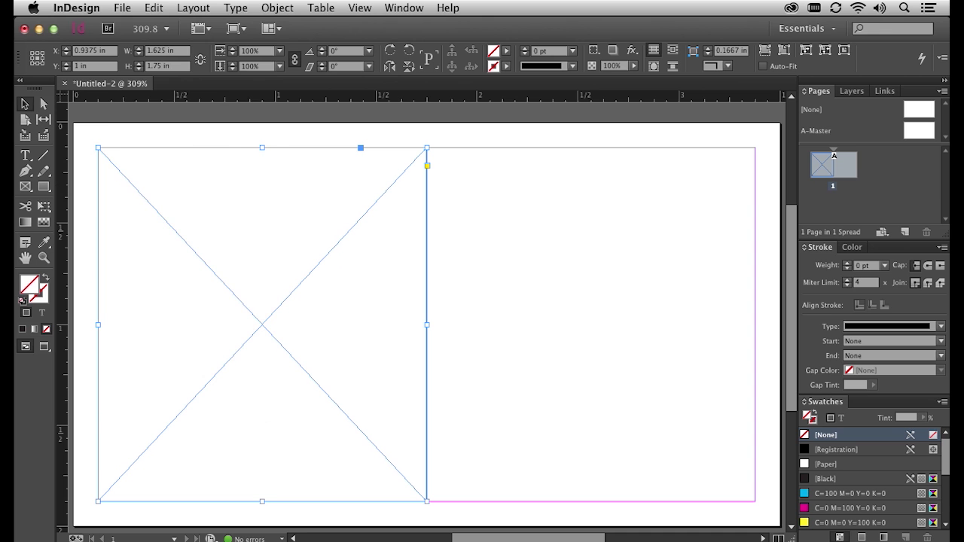
left_click(122, 8)
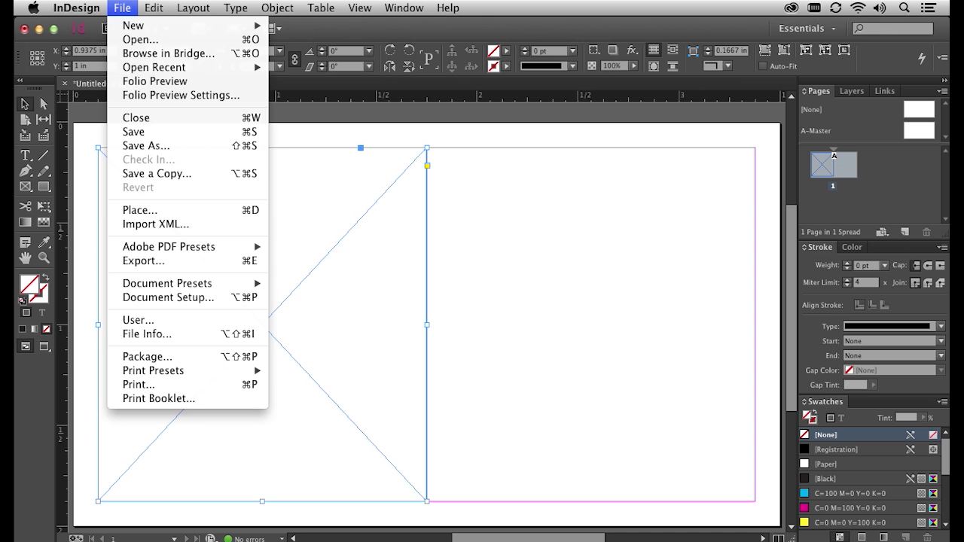
left_click(186, 211)
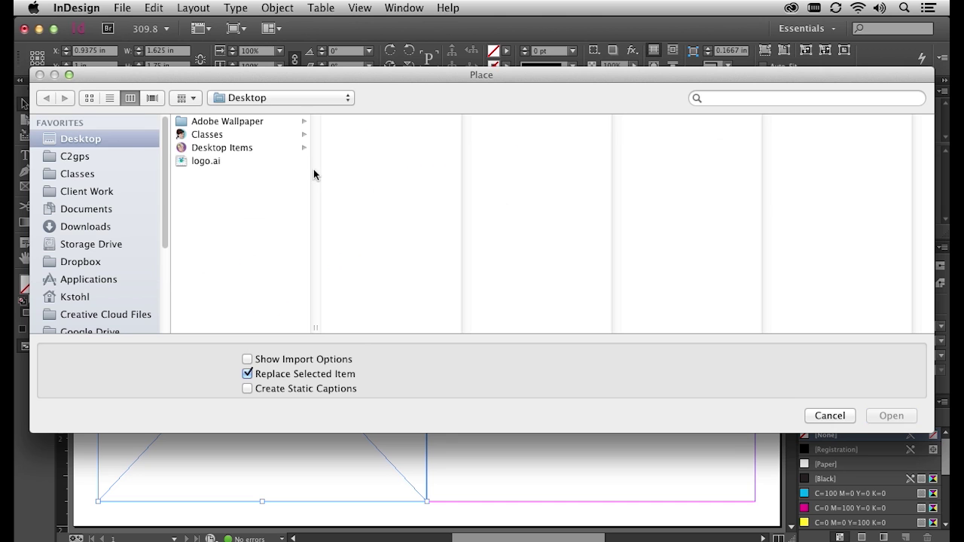
left_click(209, 162)
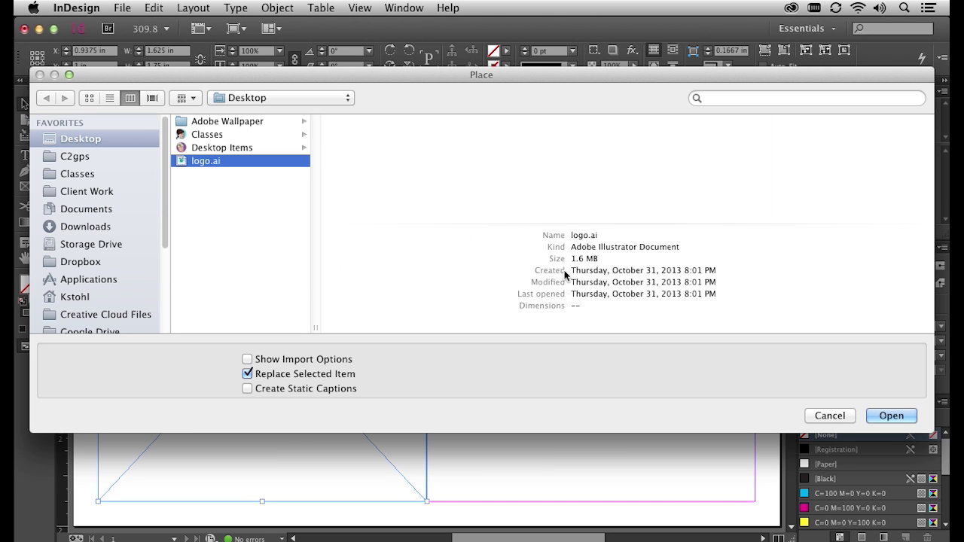
Place logo.ai into the left frame and set Display Performance to High Quality Display
left_click(889, 417)
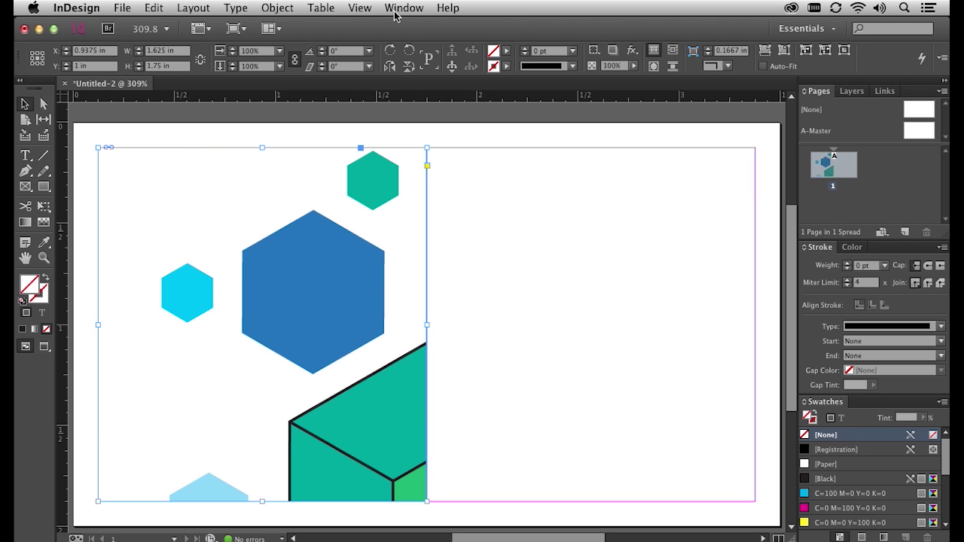
left_click(363, 8)
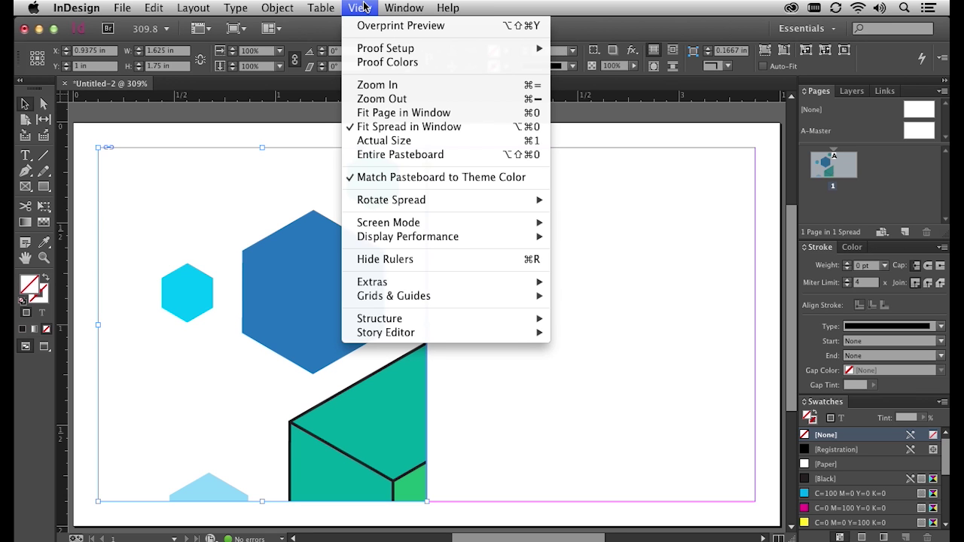
mouse_move(456, 242)
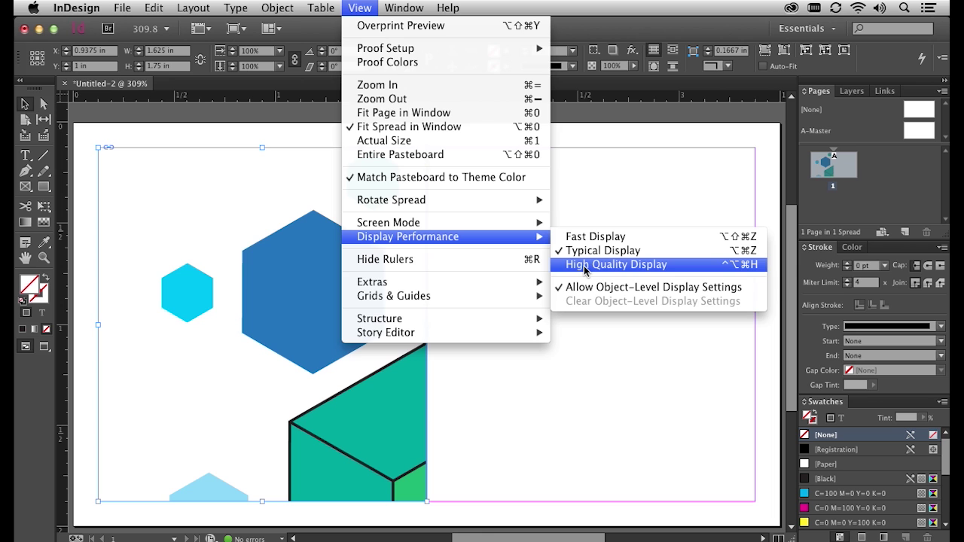
left_click(586, 265)
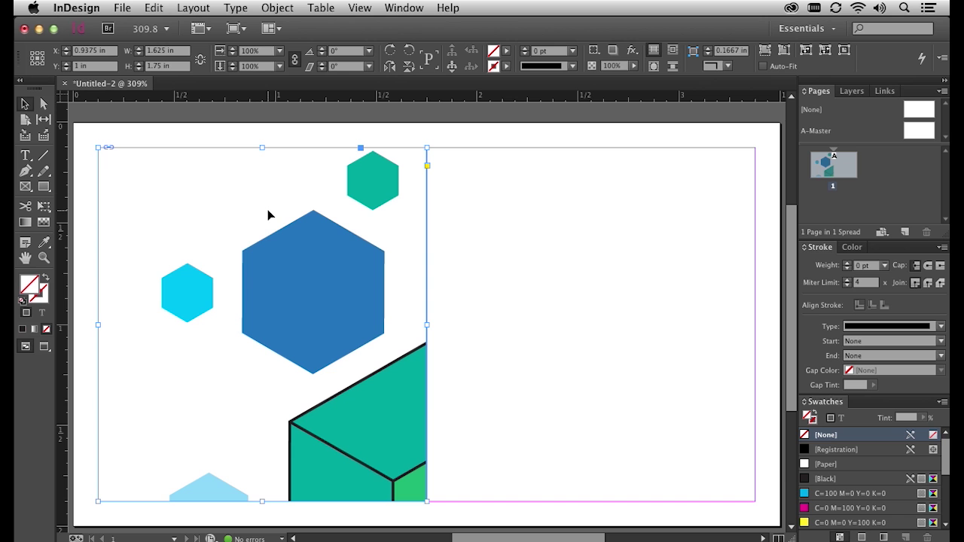
Apply Fitting > Fit Content Proportionally to the hexagon logo, then deselect it
right_click(306, 250)
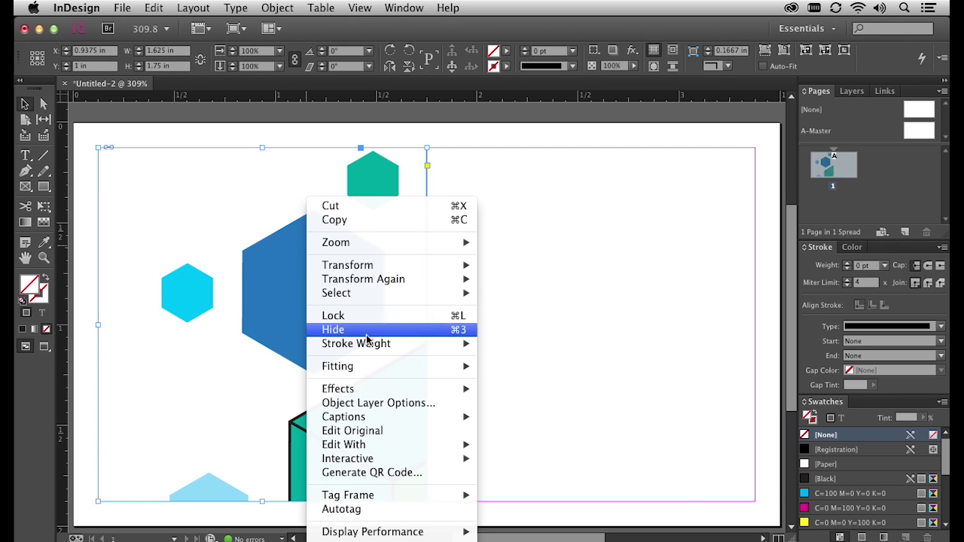
mouse_move(368, 375)
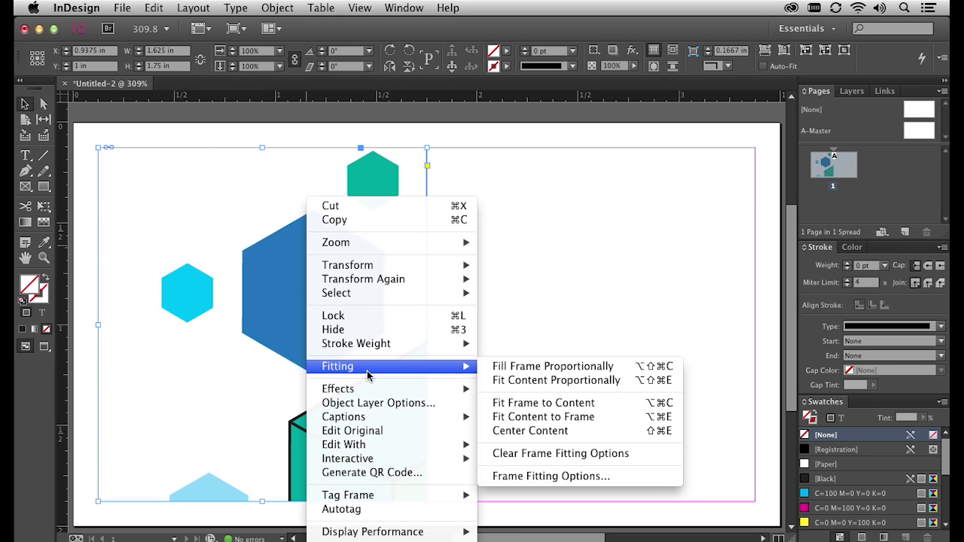
left_click(521, 381)
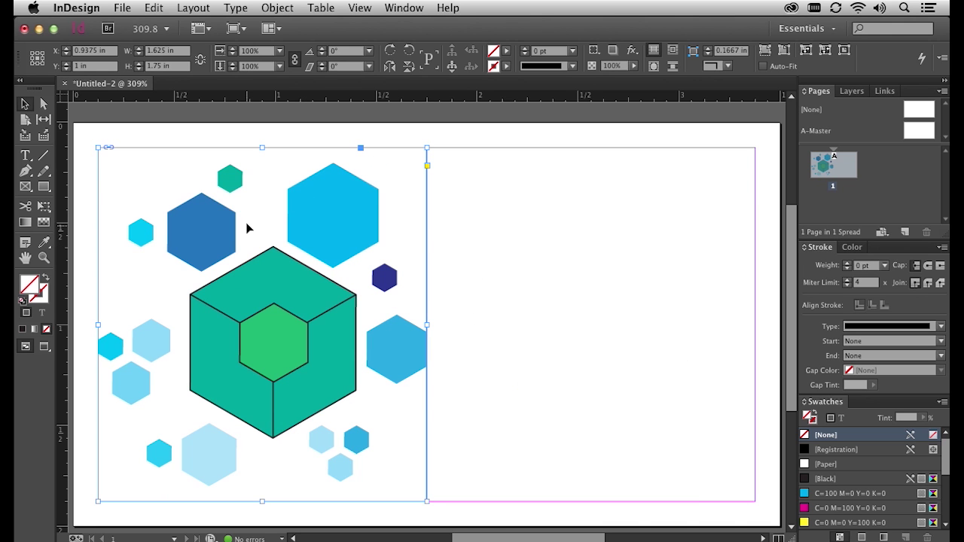
left_click(501, 323)
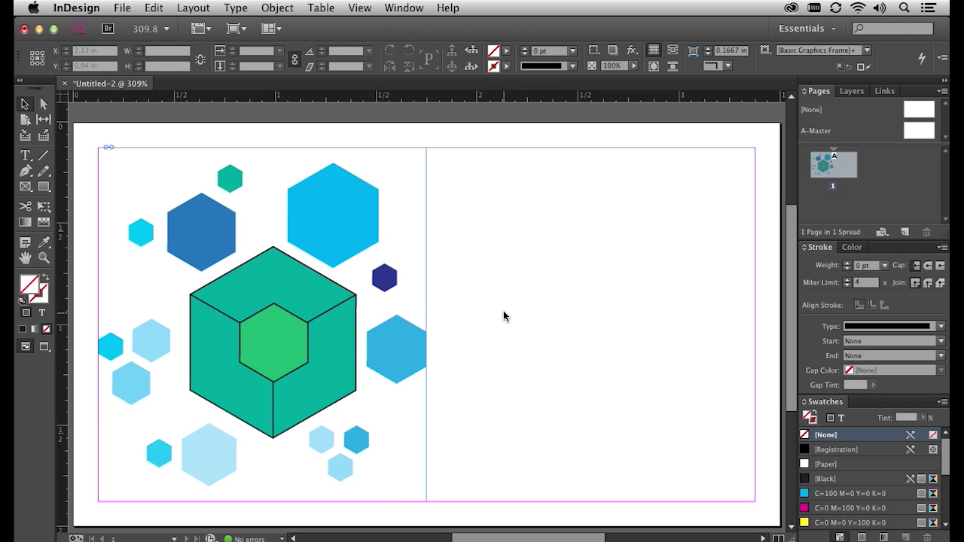
Draw a text frame with the Type tool across the card's right half
left_click(25, 156)
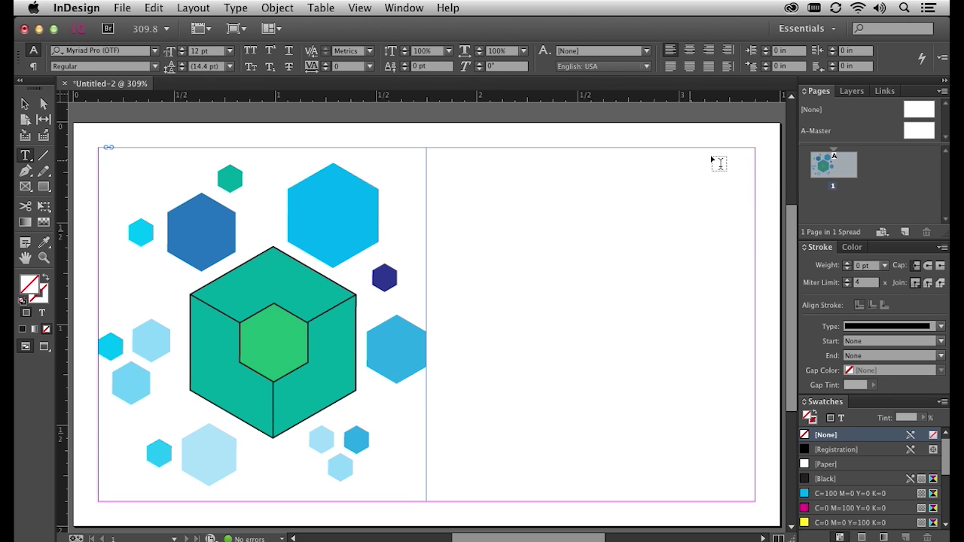
left_click_drag(755, 156, 430, 500)
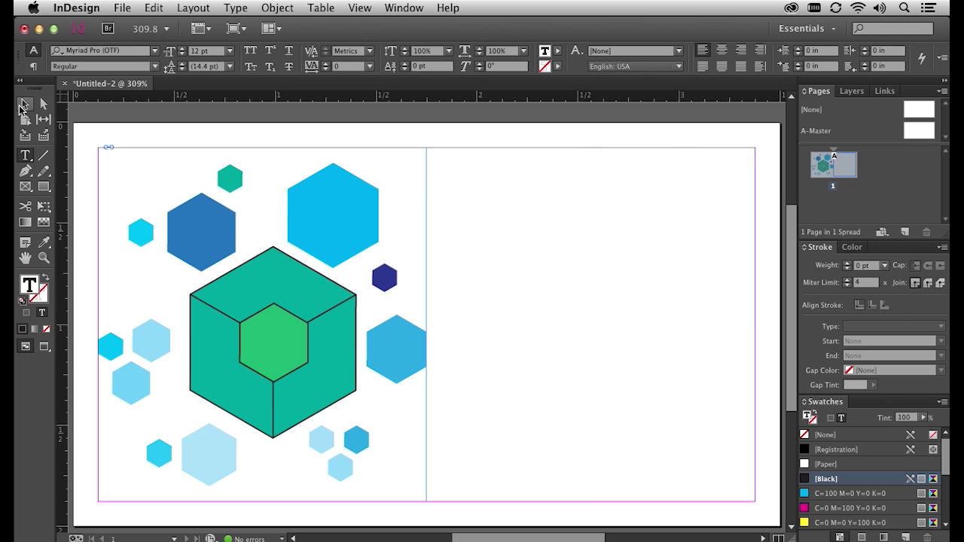
Shift the text frame's left edge right, away from the logo, and place the text cursor inside
left_click(22, 107)
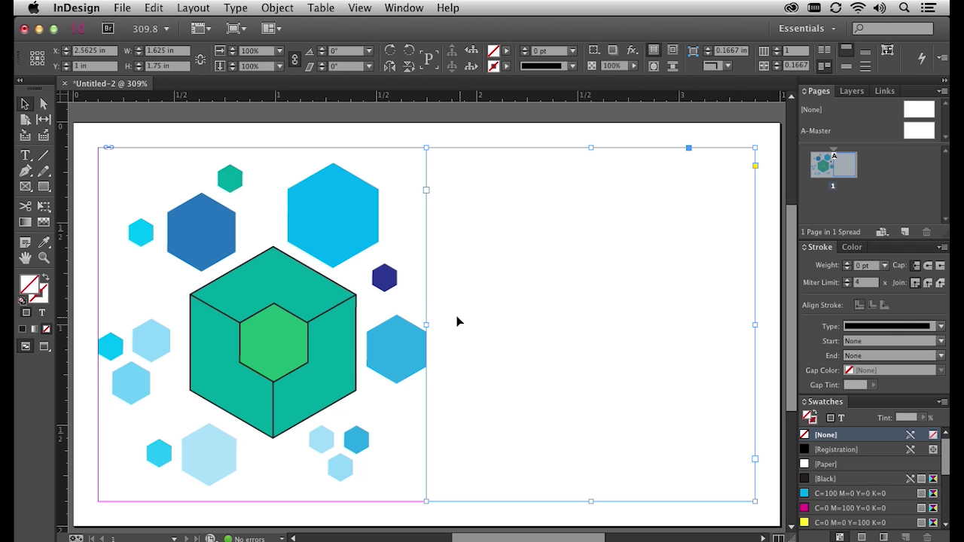
left_click_drag(426, 324, 455, 324)
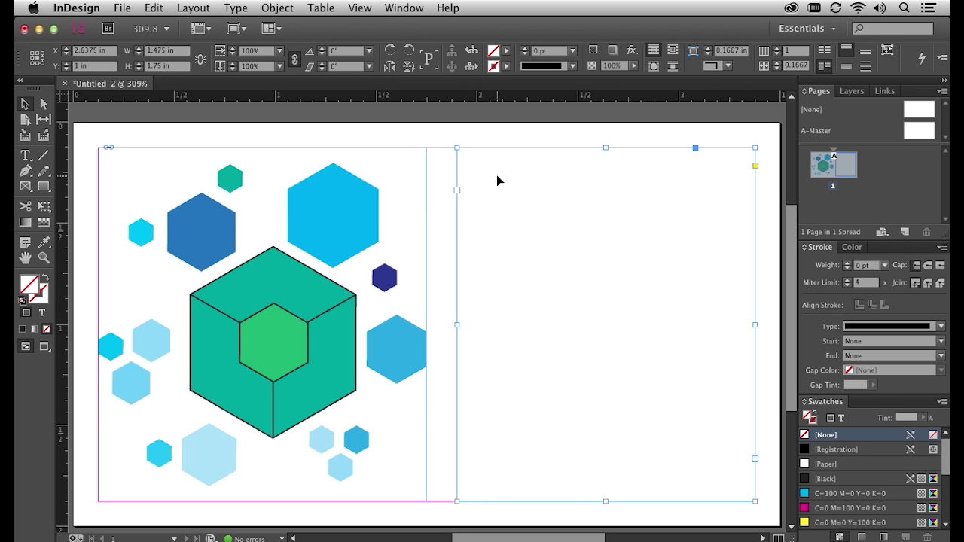
double_click(496, 175)
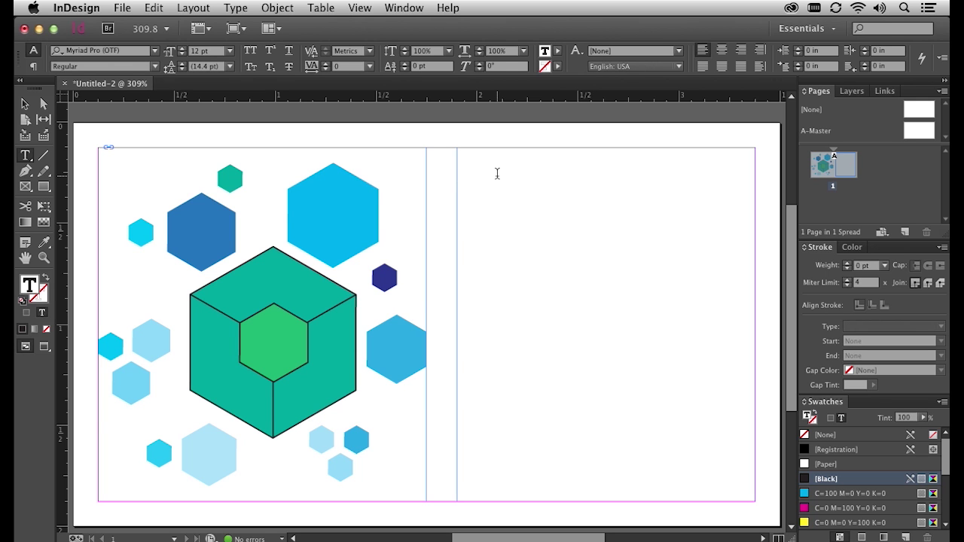
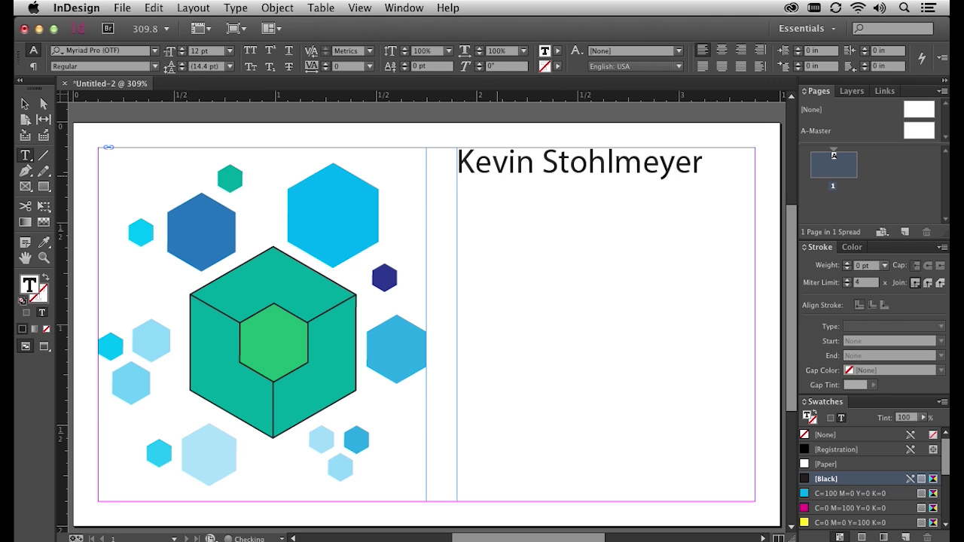
Type the contact's name, street address, town line (country corrected to USA) and phone number on separate lines
key("Return")
type("123 Anywh")
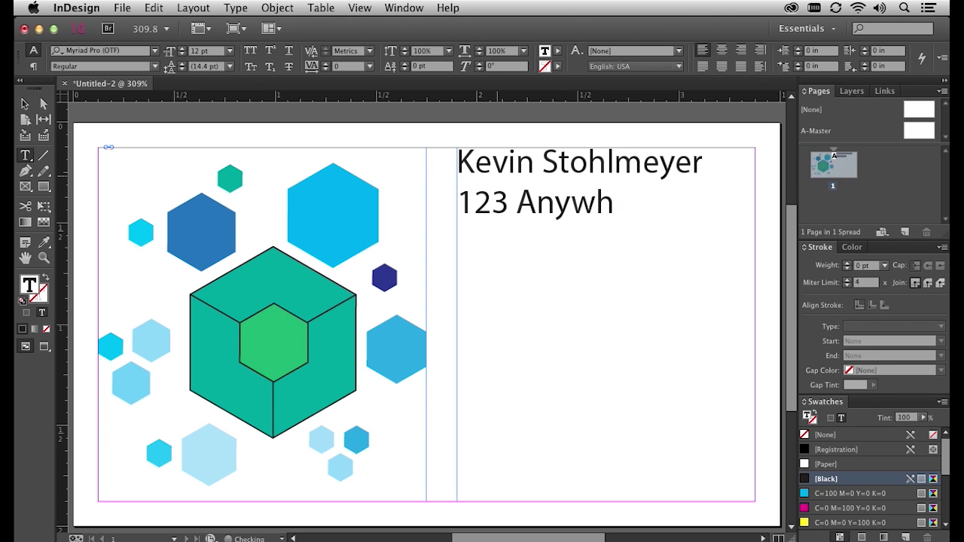
type("ere Street")
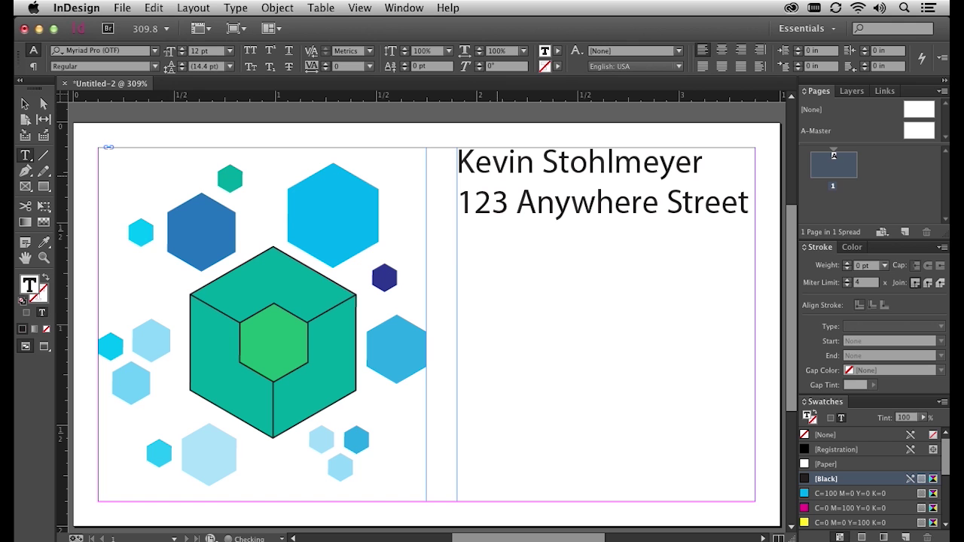
key("Return")
type("An")
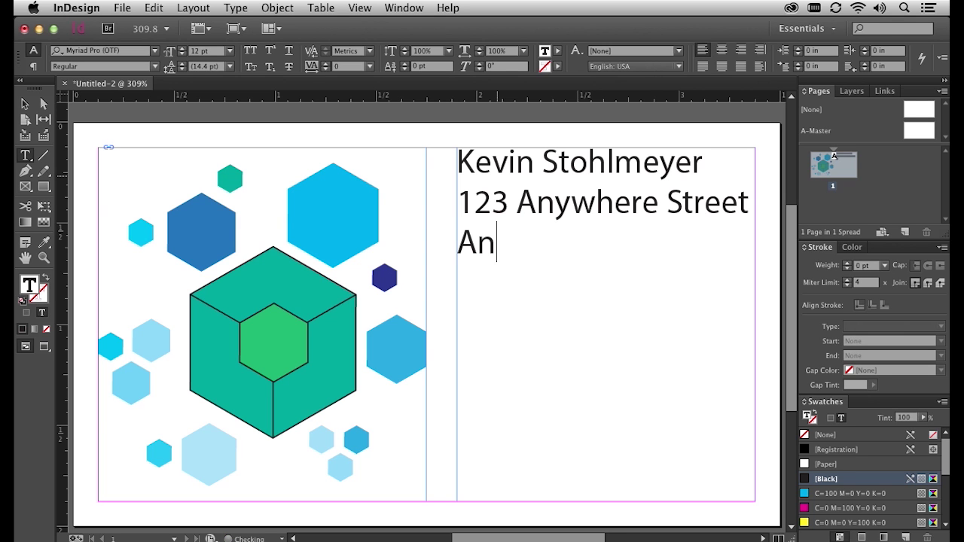
type("ytown, ISA")
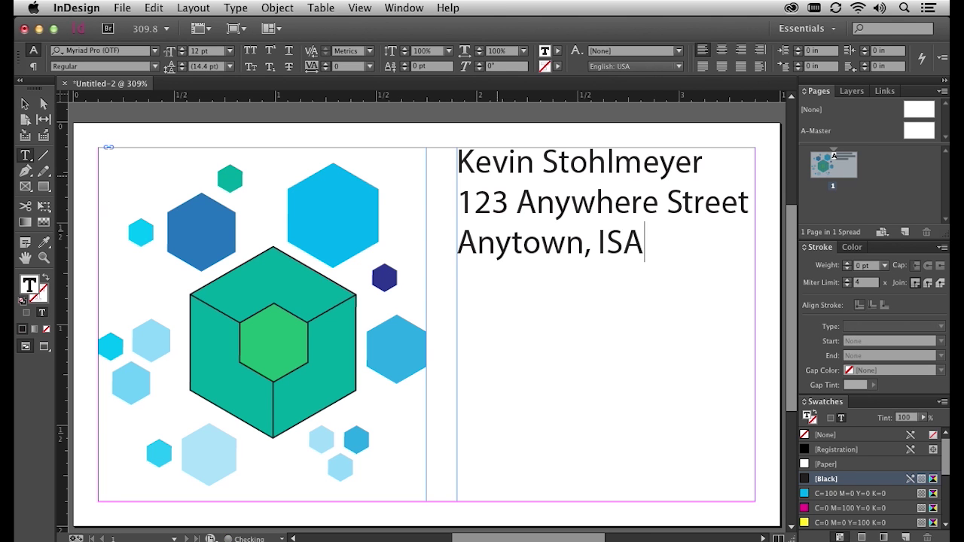
key("BackSpace")
key("BackSpace")
key("BackSpace")
type("USA")
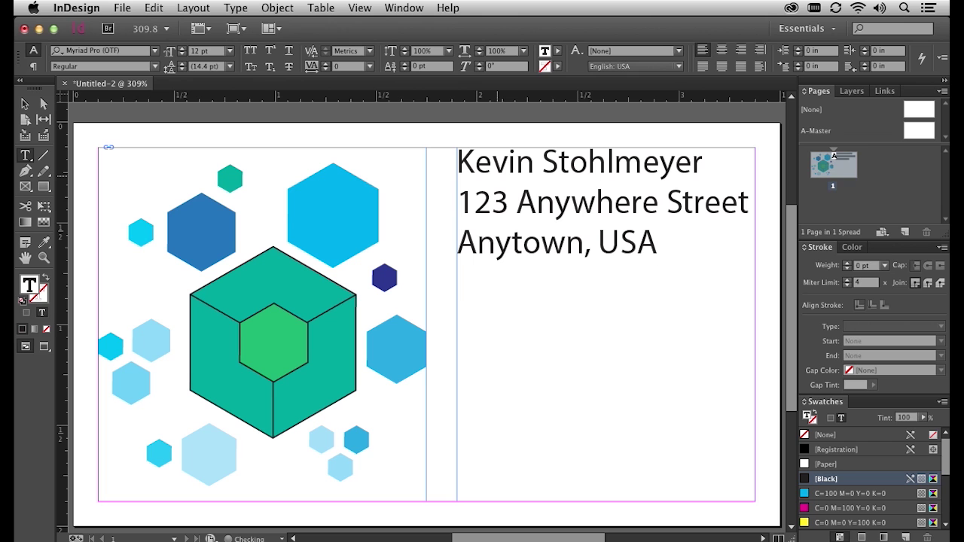
key("Return")
type("123-")
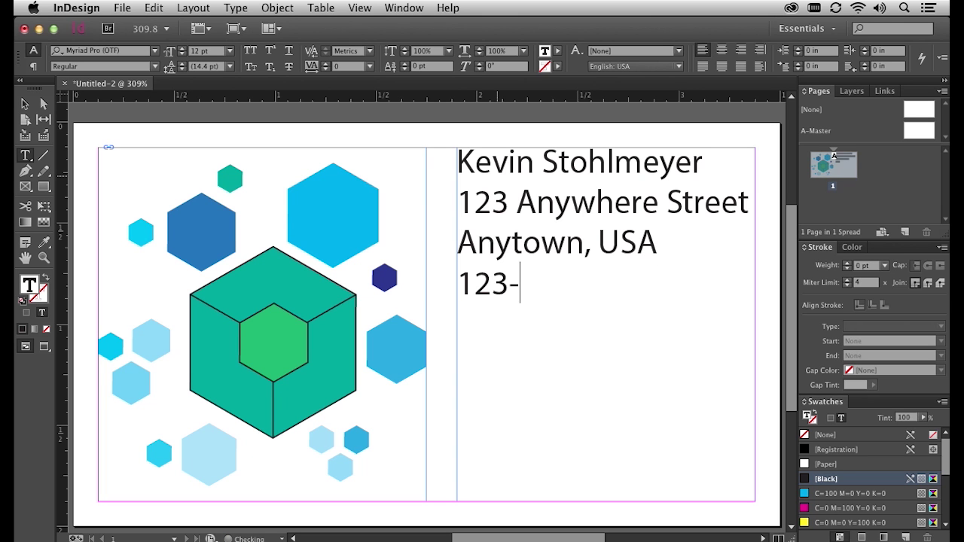
type("456-7890")
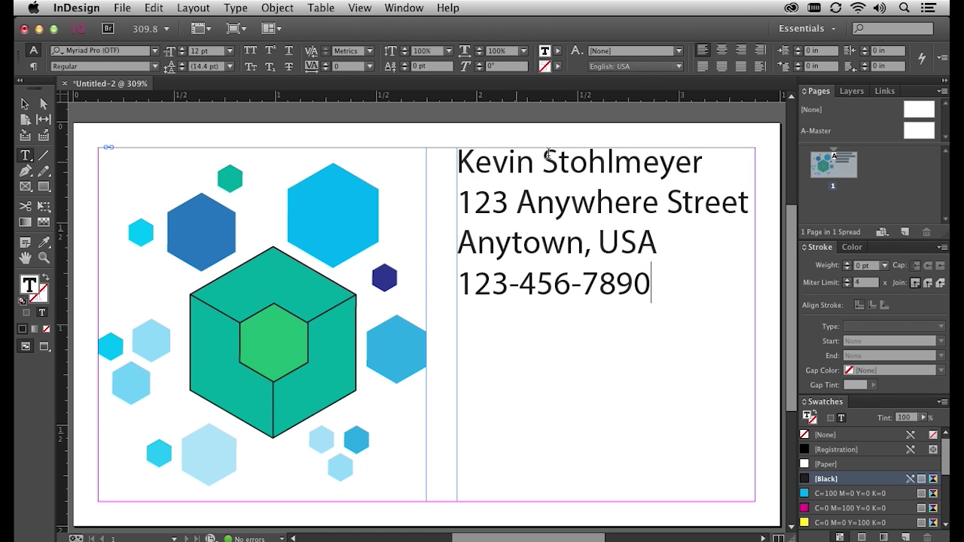
Make the name on the first line Bold
left_click_drag(702, 163, 424, 163)
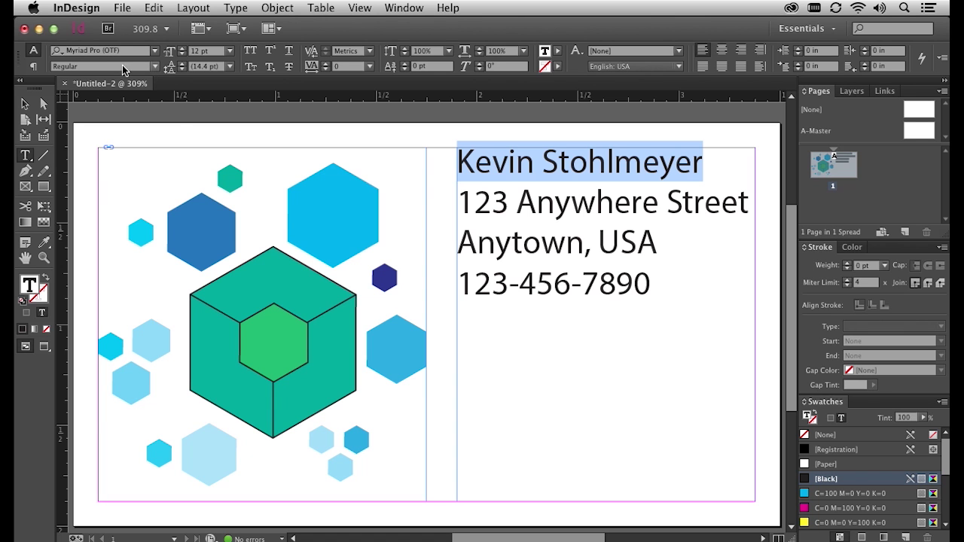
left_click(157, 67)
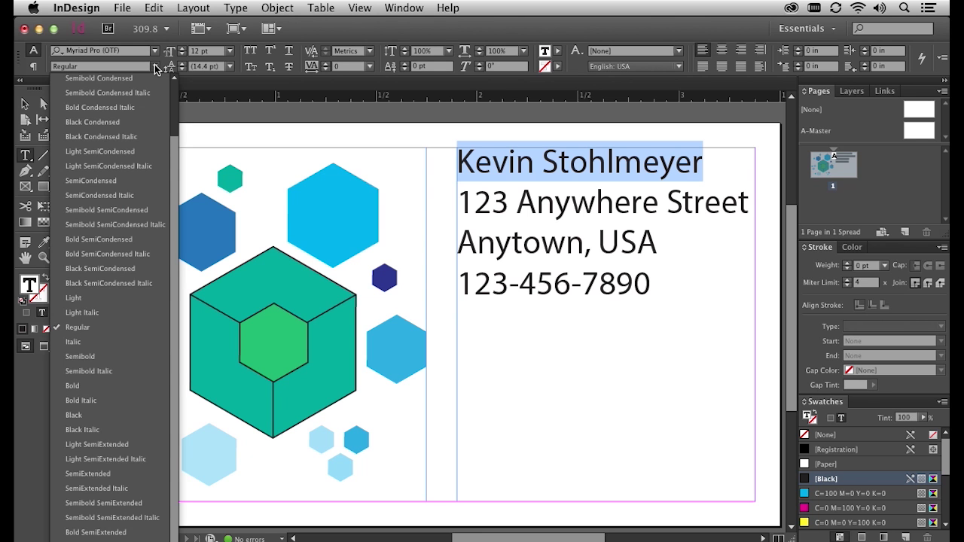
left_click(116, 387)
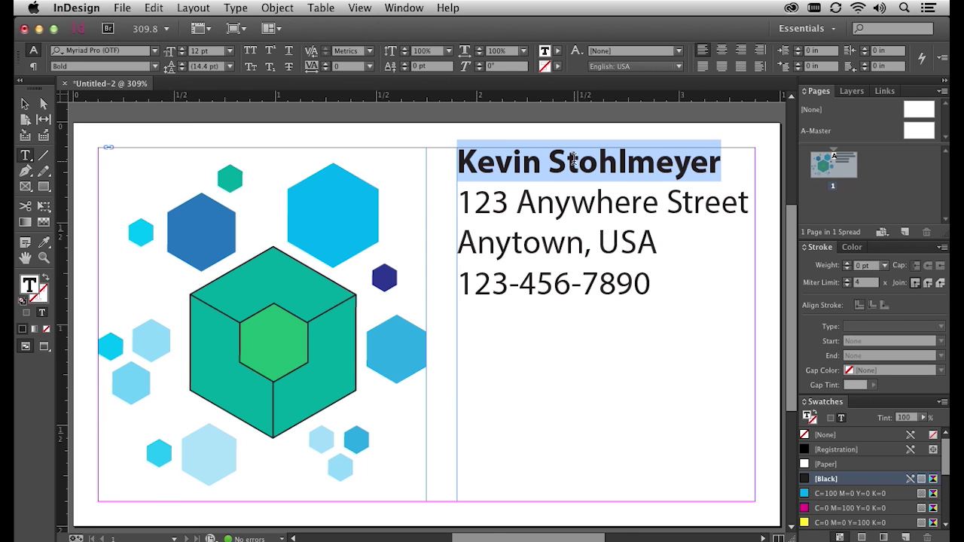
Set the address and phone lines to 9 pt
left_click_drag(457, 198, 760, 288)
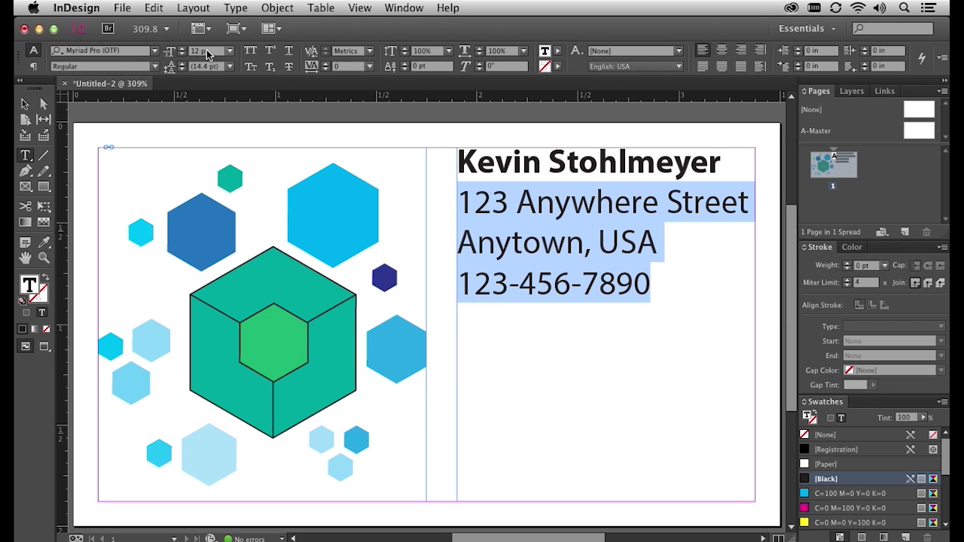
left_click(230, 54)
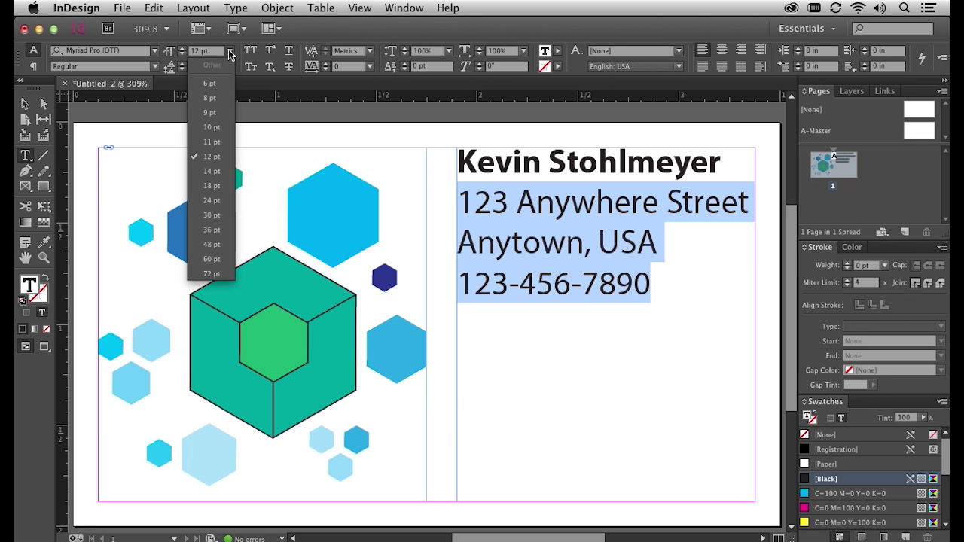
left_click(218, 113)
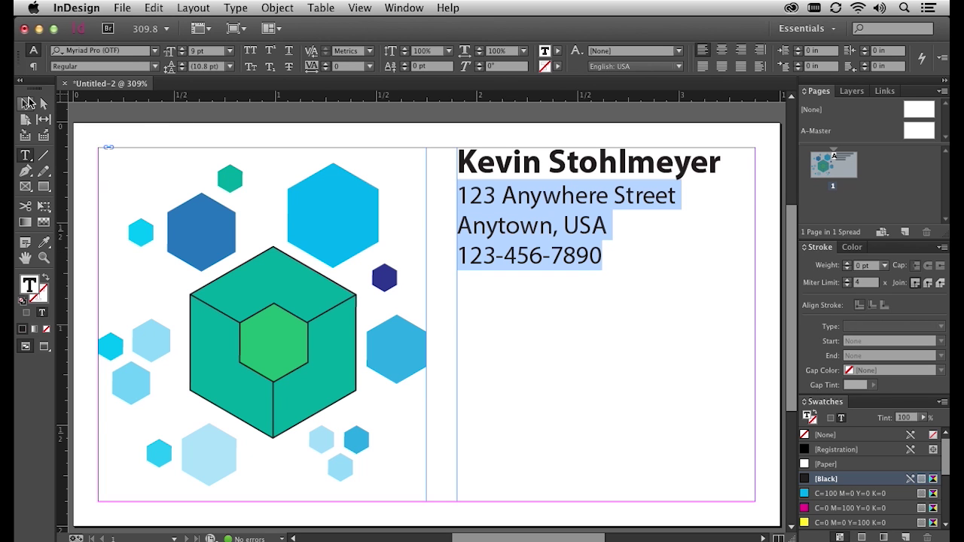
Set the text frame's Vertical Justification Align to Center in Text Frame Options, with Preview on
left_click(25, 103)
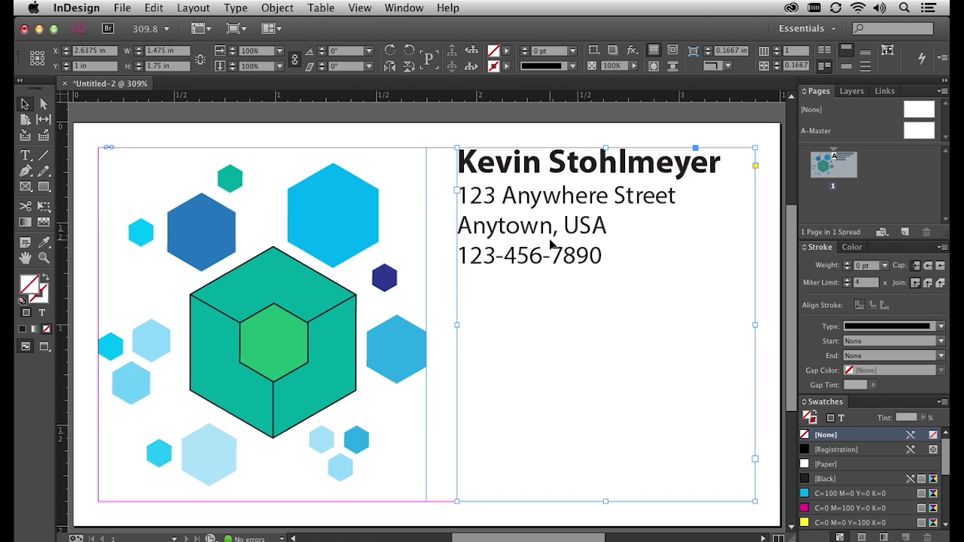
left_click(290, 9)
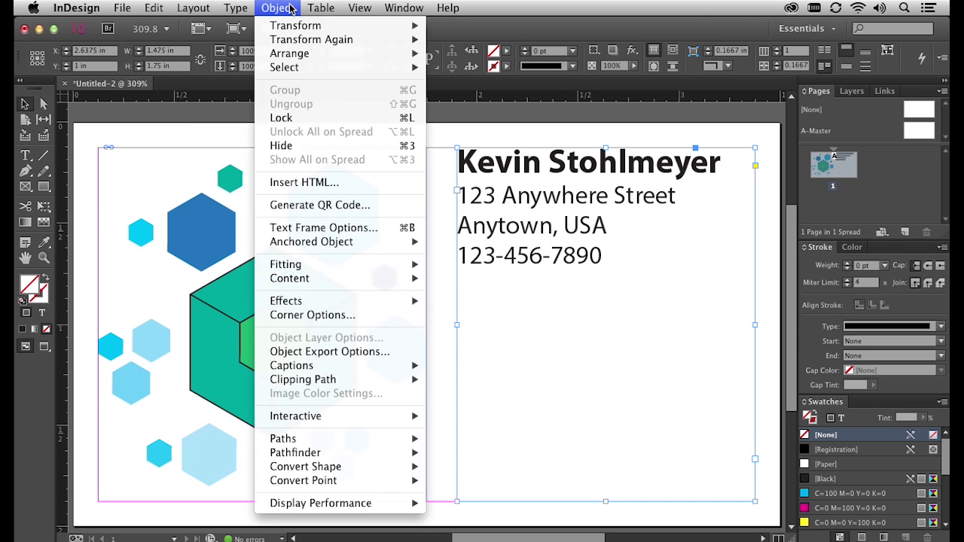
left_click(372, 229)
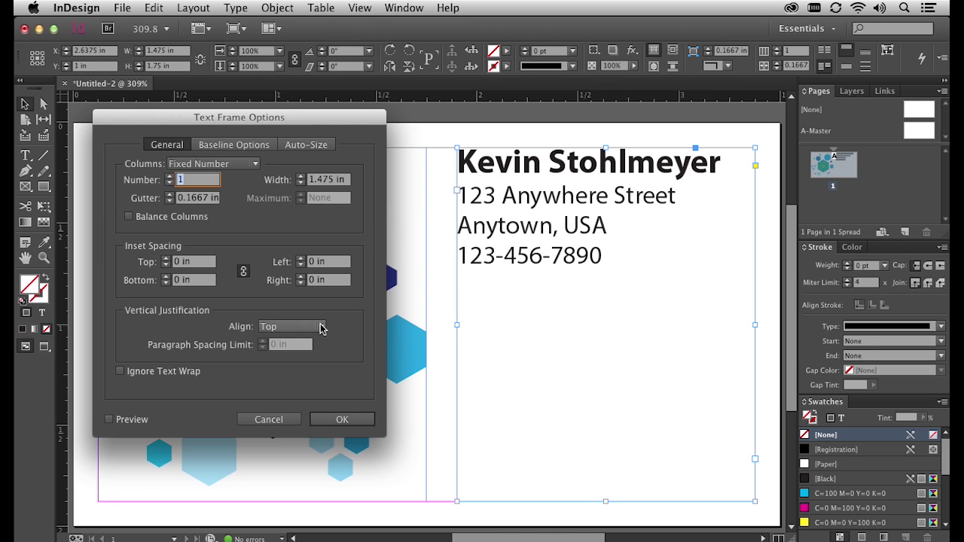
left_click(320, 327)
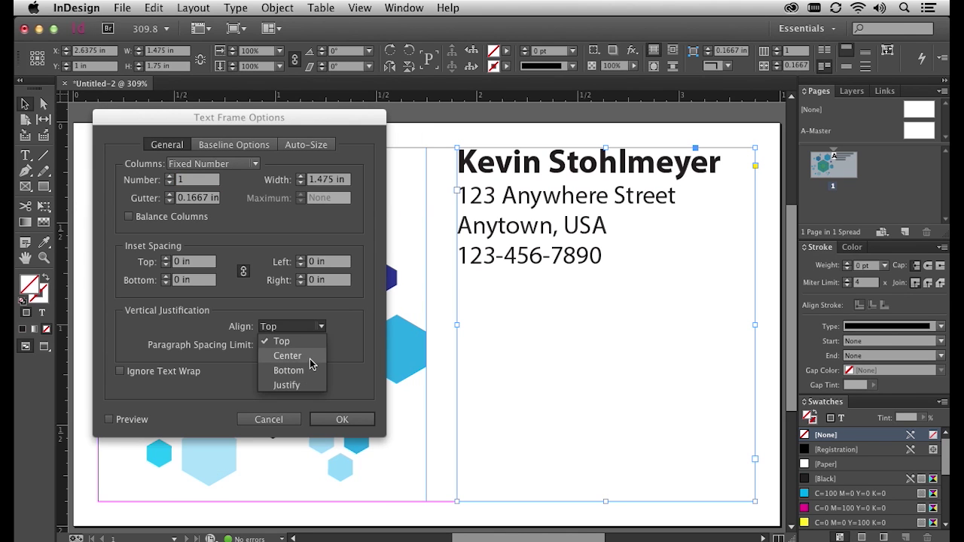
left_click(310, 359)
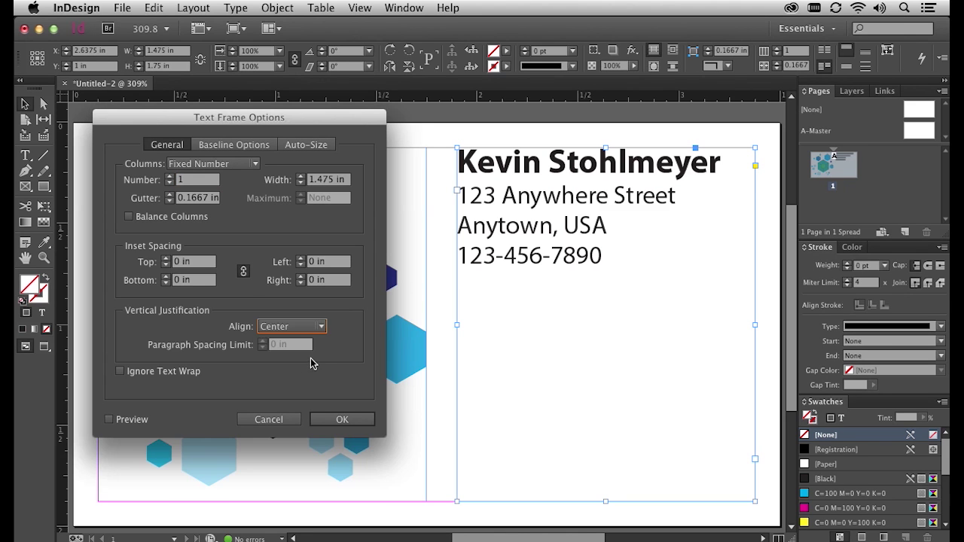
left_click(120, 421)
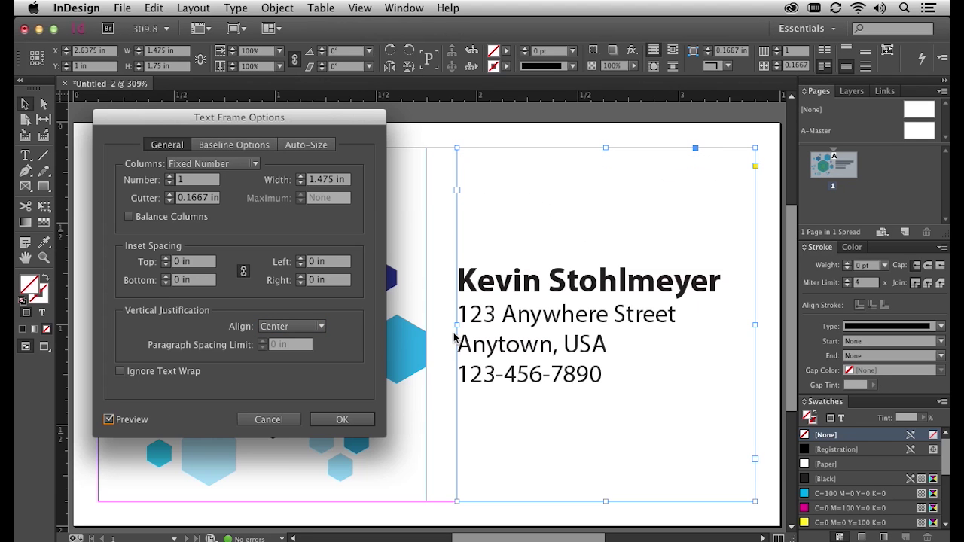
left_click(343, 420)
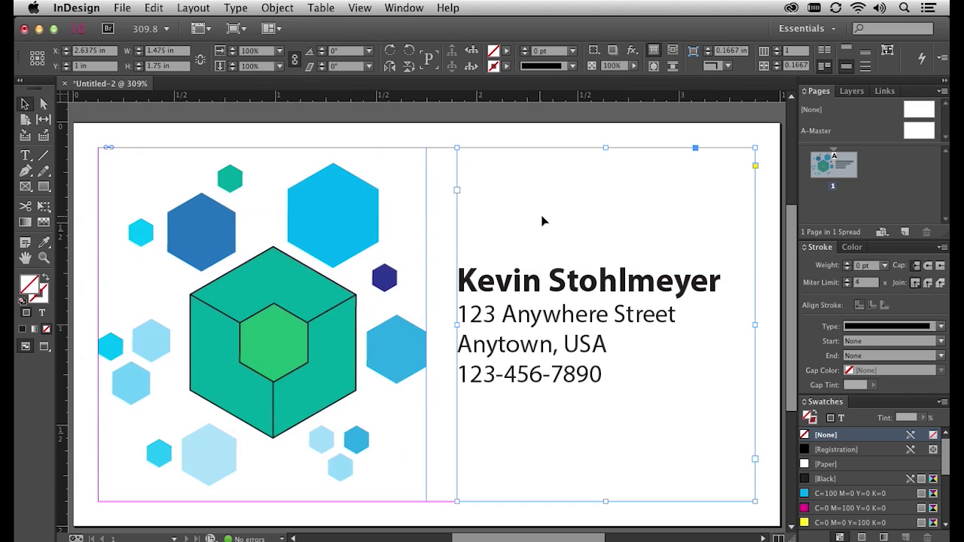